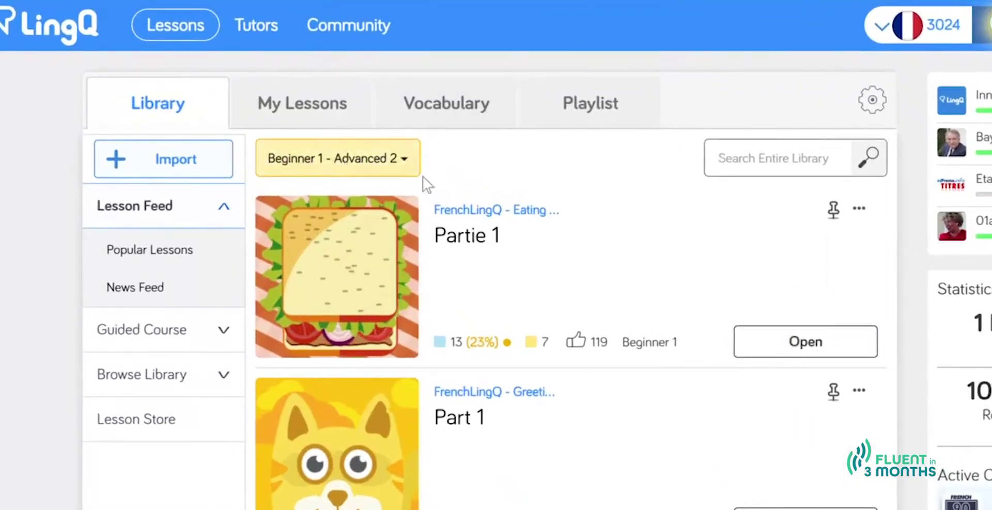
Step: Open the 'Beginner 1 - Advanced 2' level dropdown on the Library page to show the level slider
click(420, 166)
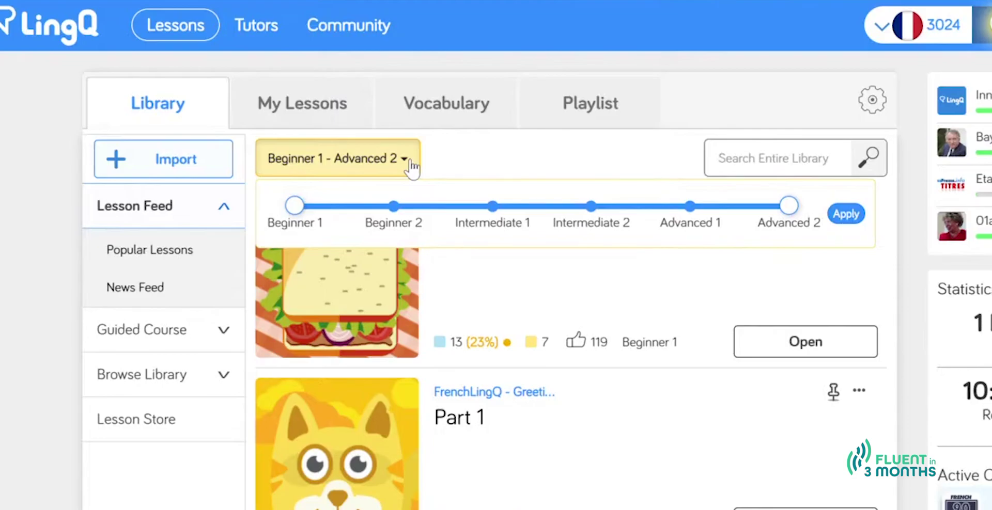
Step: Collapse the level slider, keeping the Beginner 1 to Advanced 2 range
click(411, 163)
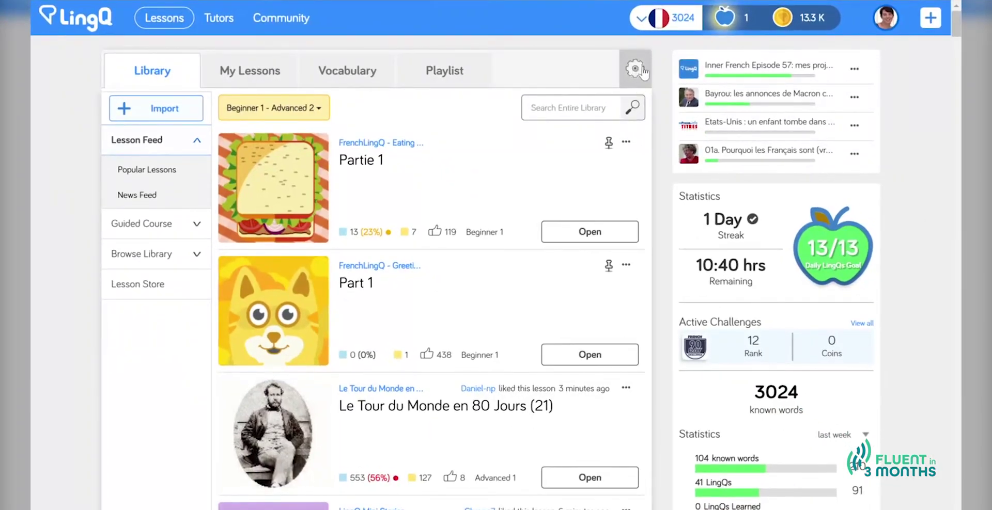
click(640, 70)
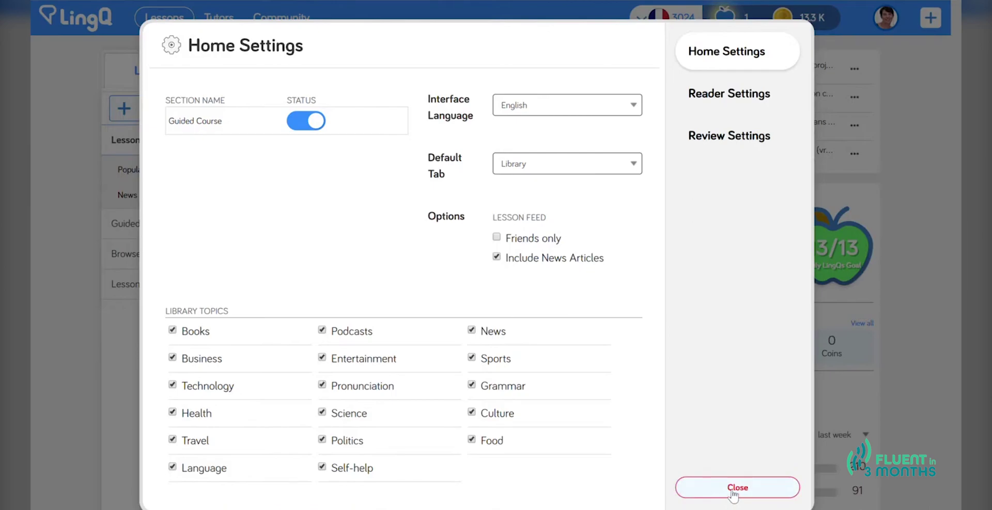
click(737, 488)
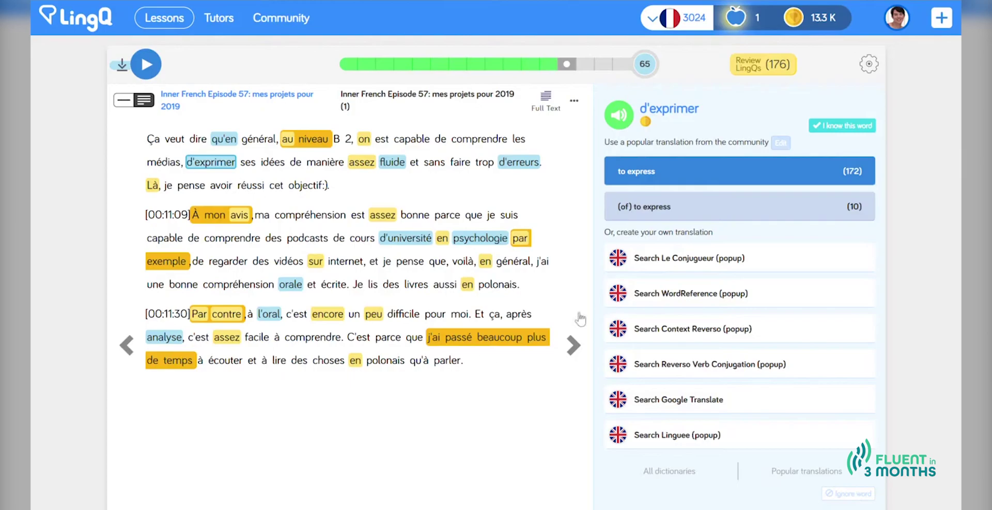
Step: Look up 'assez' in the lesson text, then reopen the Reader Settings dialog
click(870, 64)
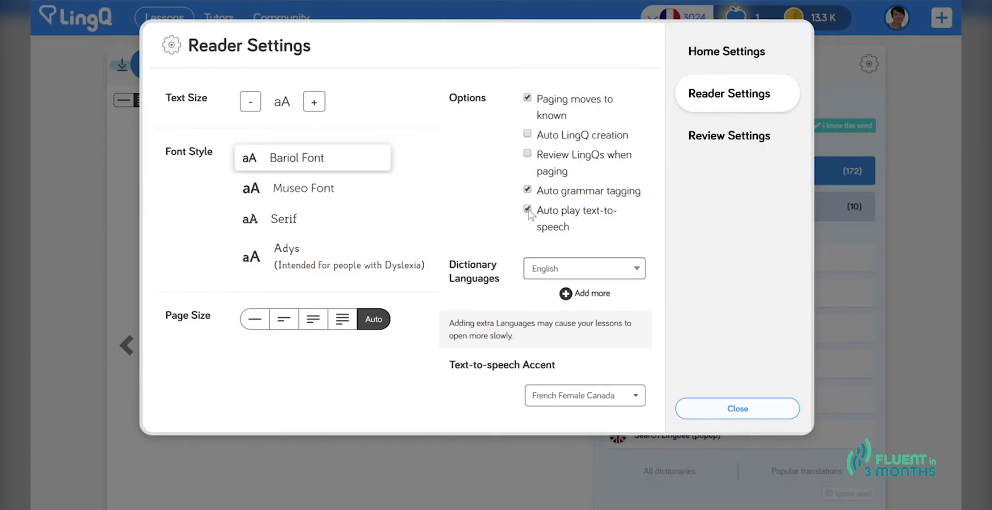
click(719, 411)
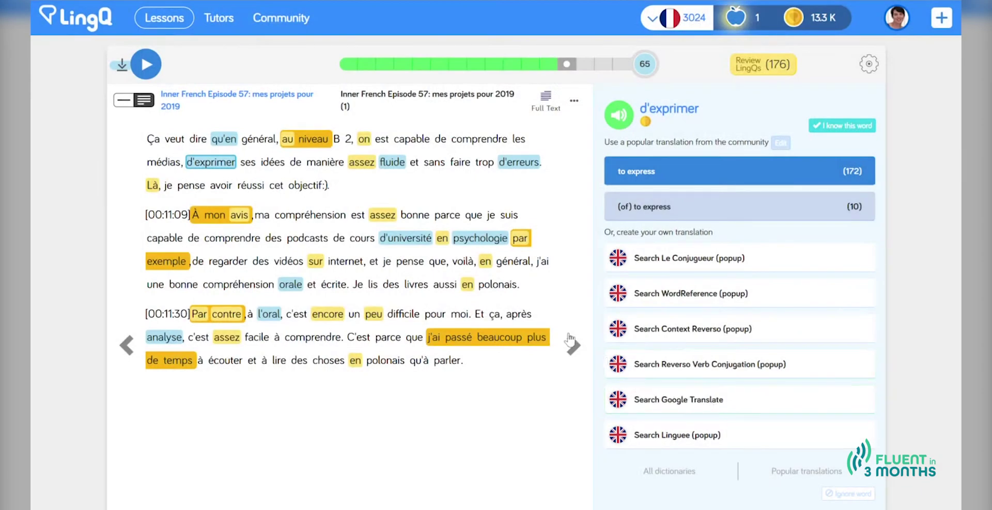
click(389, 217)
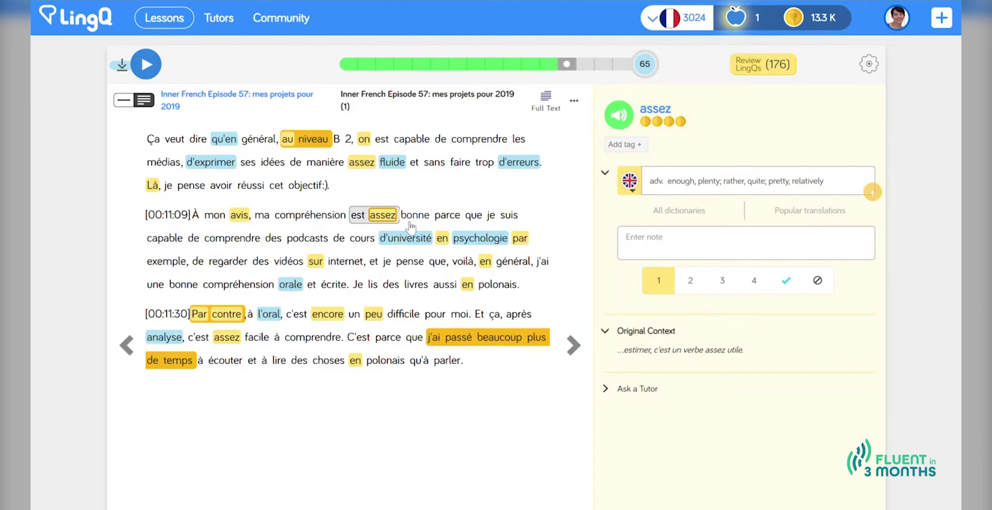
click(868, 67)
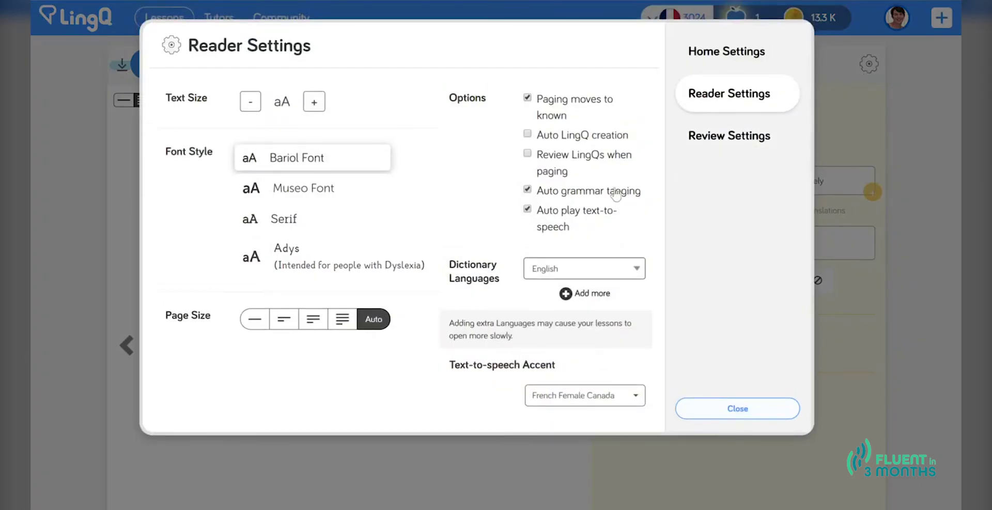
Step: Uncheck 'Auto play text-to-speech' in Reader Settings and close the dialog
click(527, 209)
click(717, 411)
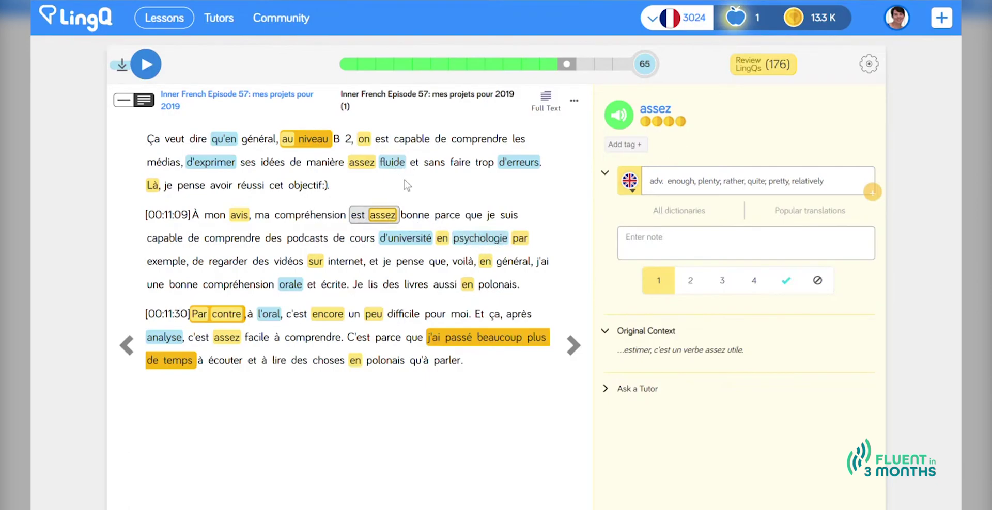
Step: Mark 'fluide' as a known word and briefly check the Reader Settings
click(400, 165)
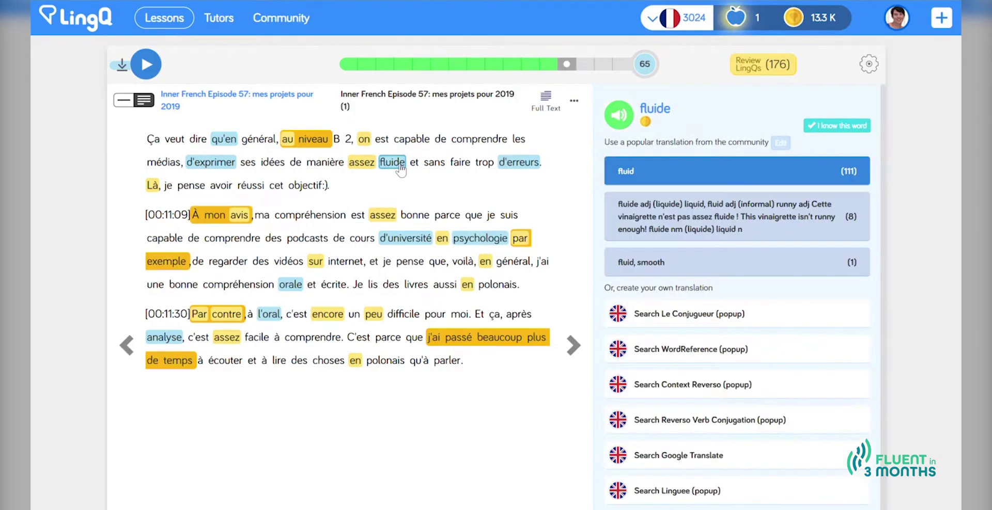
click(840, 131)
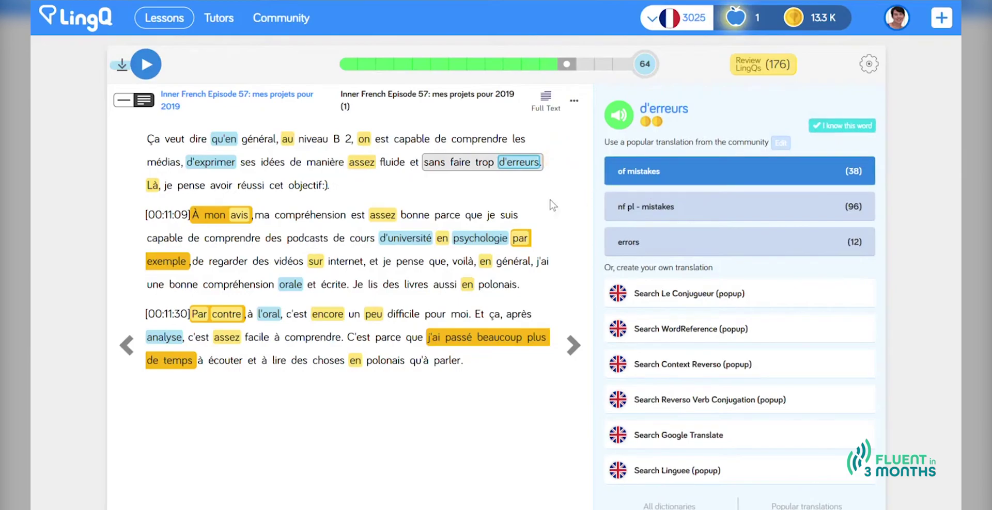
click(507, 205)
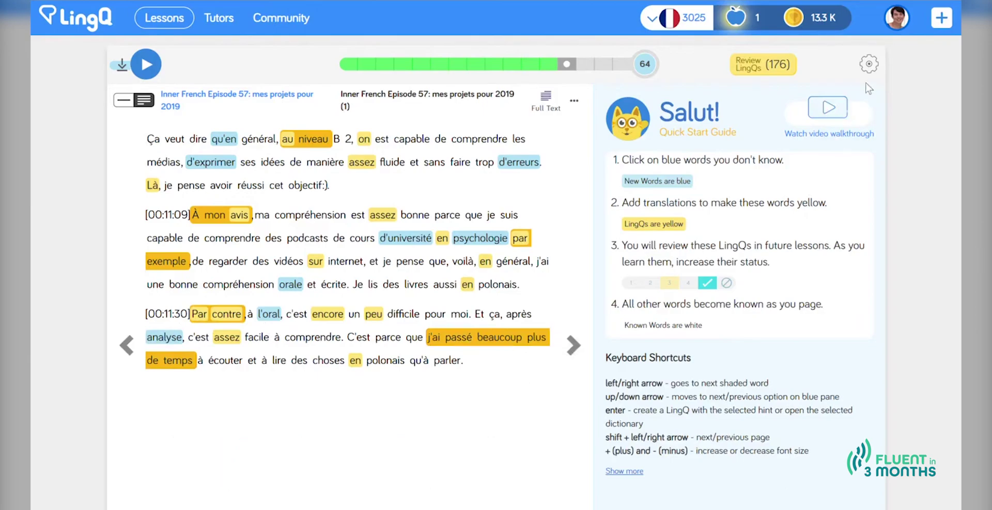
click(869, 65)
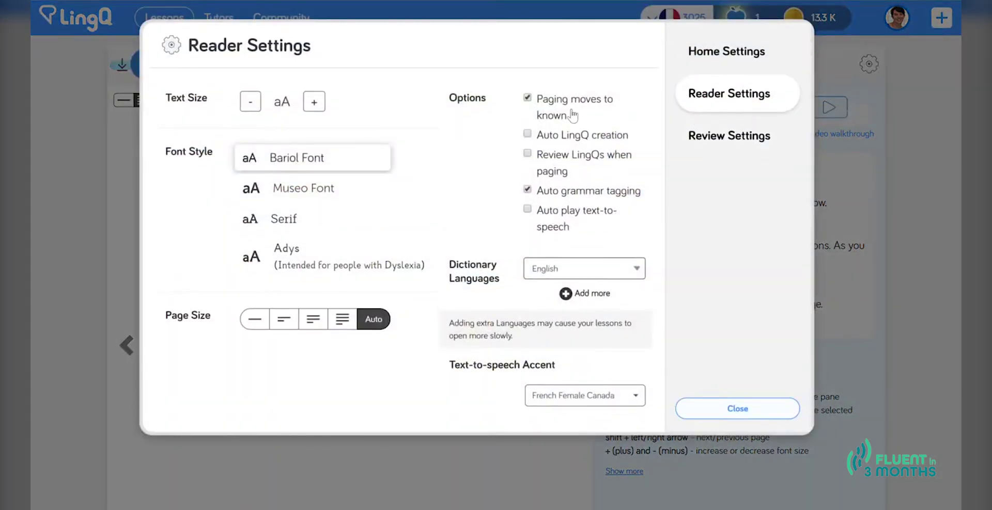
click(710, 417)
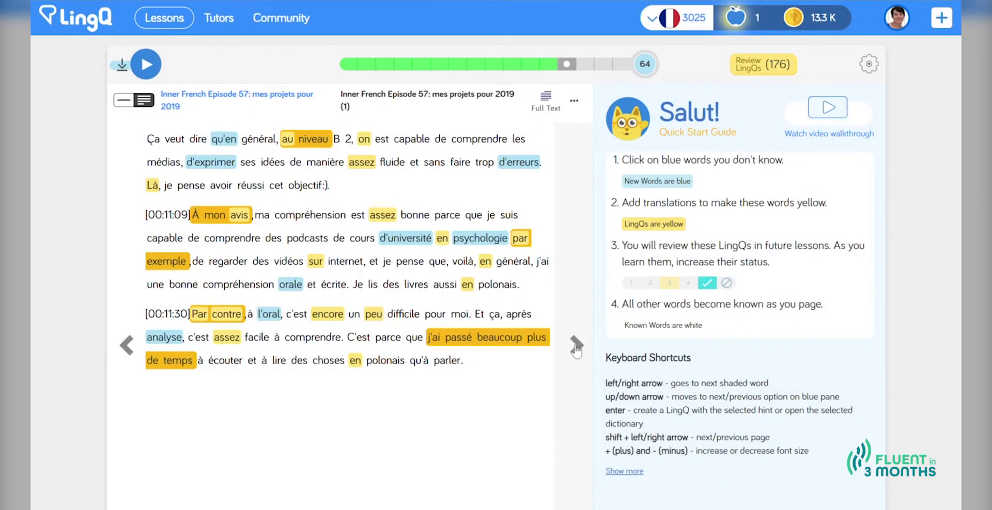
Step: Move to the next lesson page and look up 'suffisant'
click(576, 349)
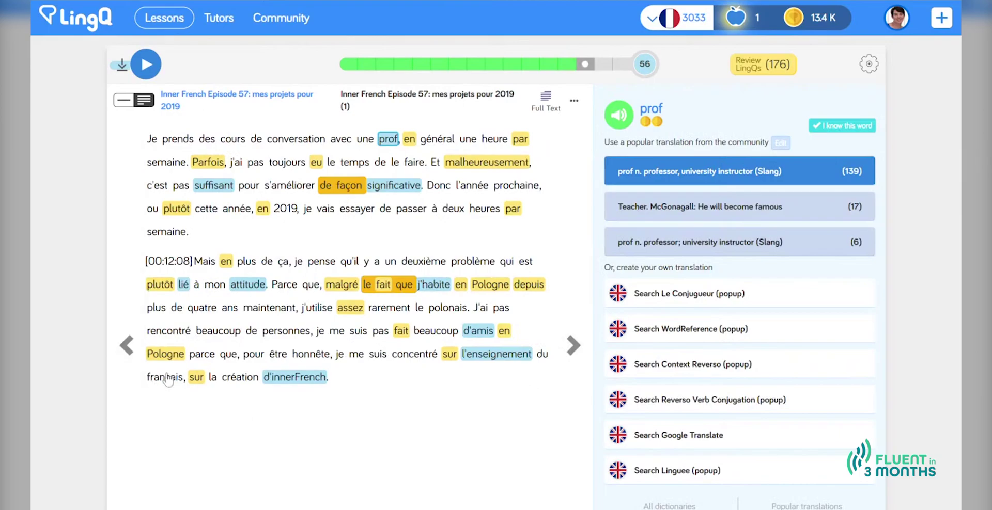
click(127, 351)
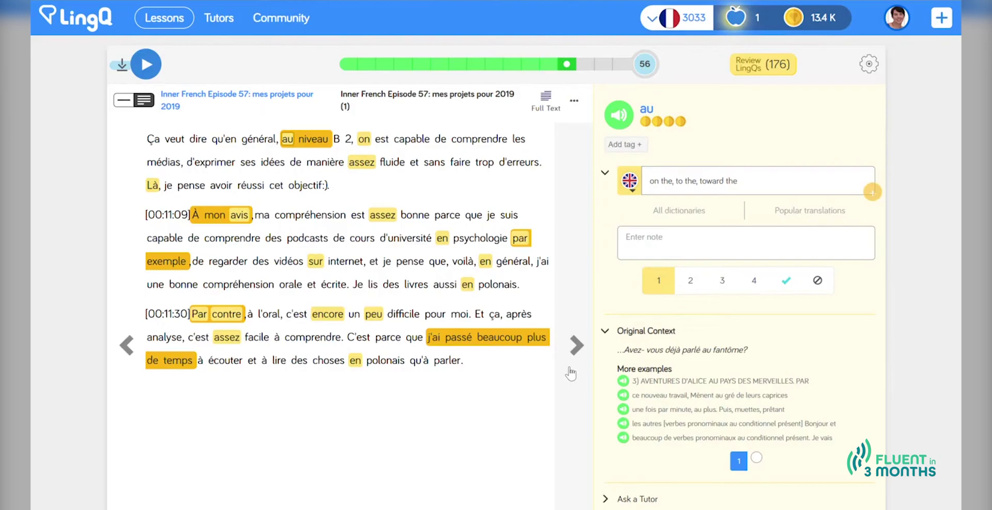
click(575, 345)
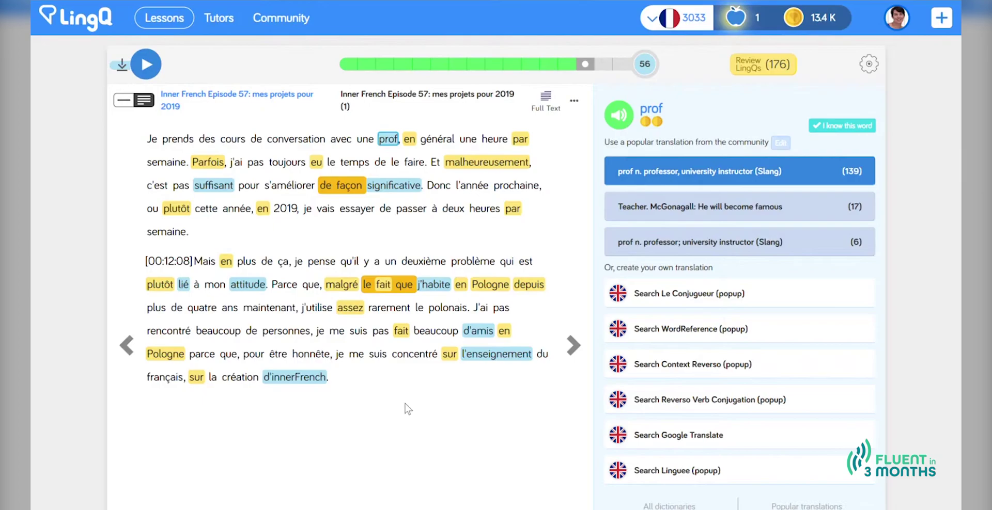
click(215, 187)
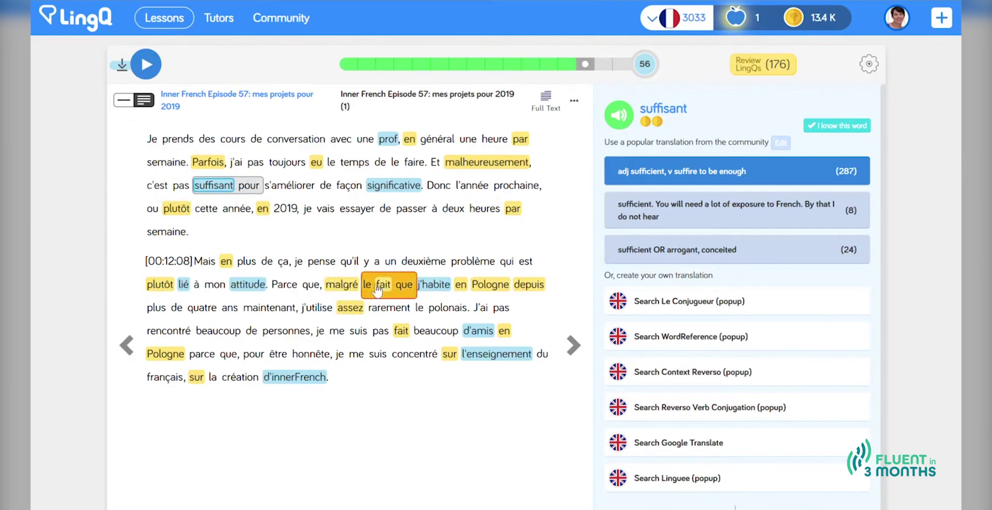
Step: Look up 'le fait que', saved as 'the fact that', then start selecting at 'c'est'
click(400, 295)
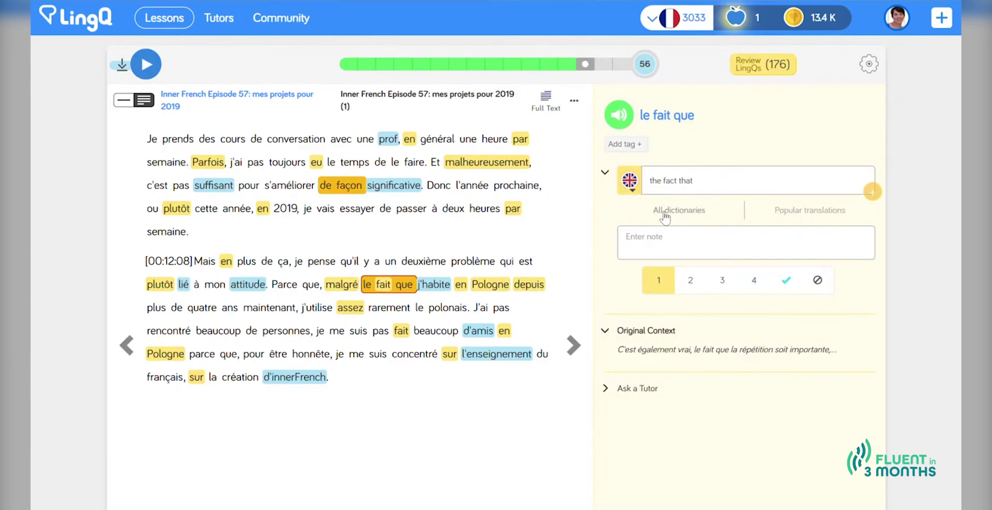
click(157, 186)
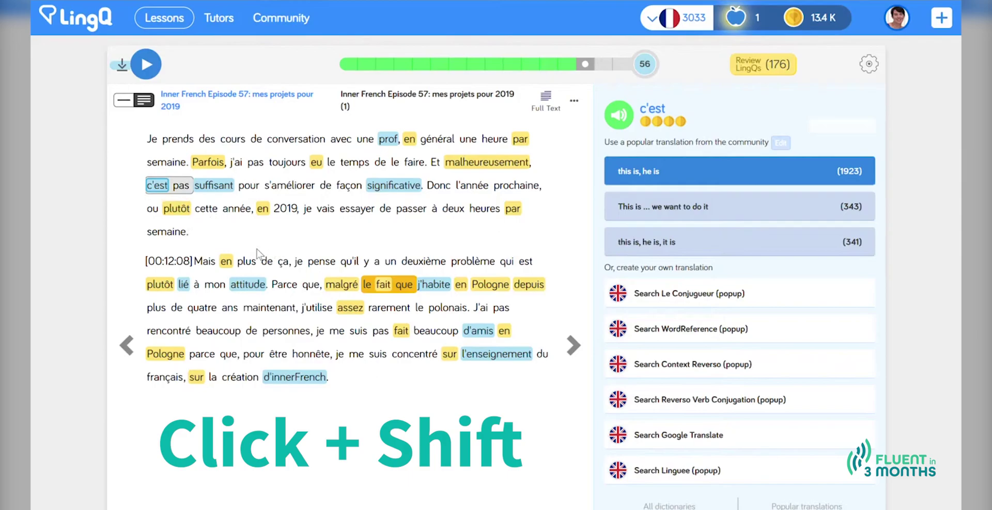
Step: Extend the selection to 'c'est pas suffisant' and save it as 'it's not enough'
shift+click(226, 189)
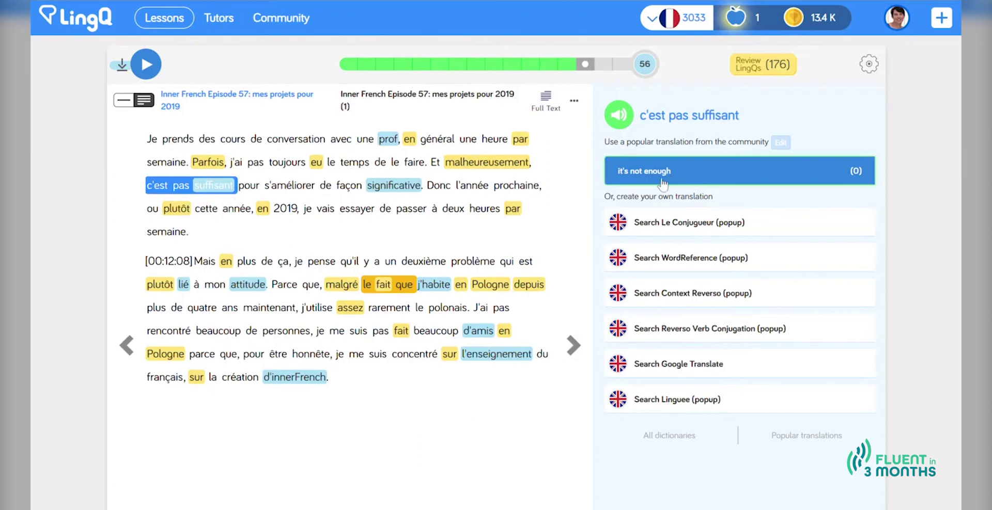
click(698, 182)
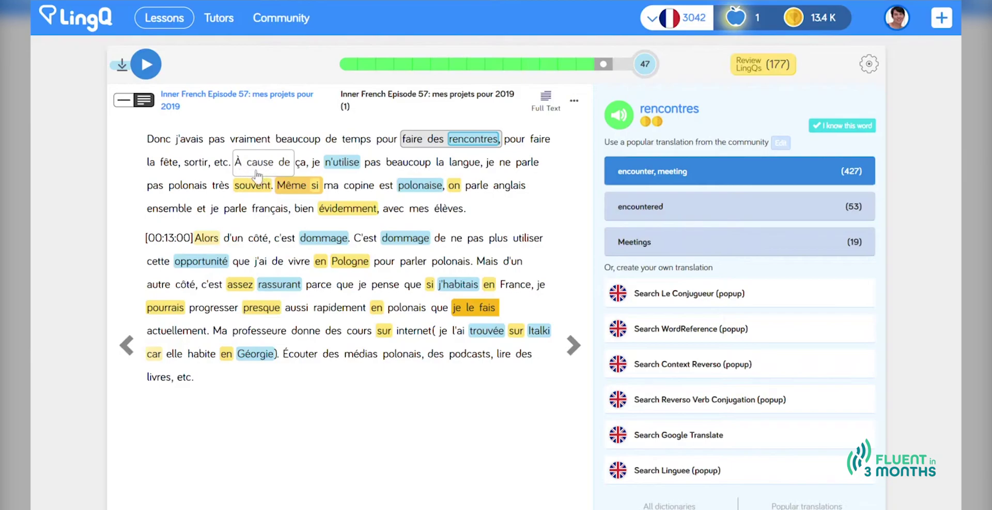
Step: Select 'À cause de ça' to show its top translation 'because of this'
click(257, 174)
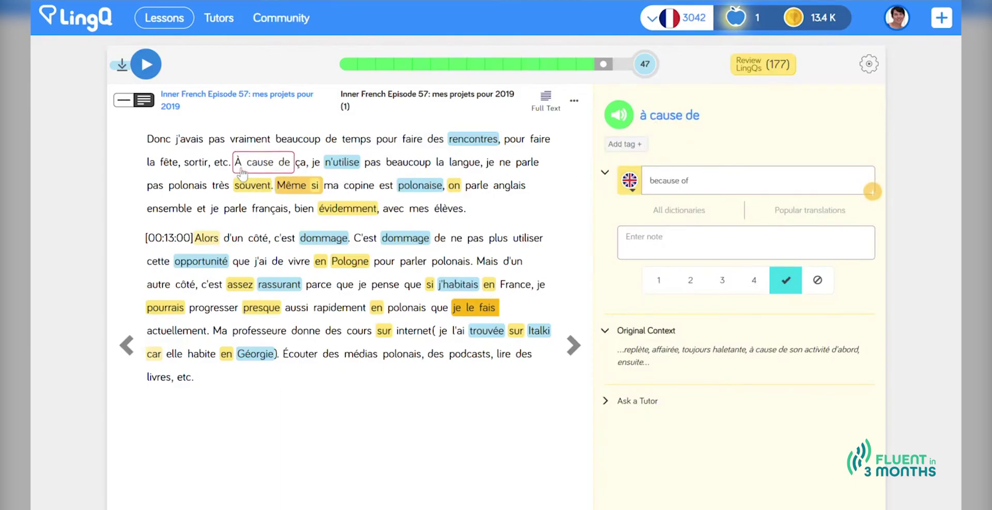
drag(241, 170, 306, 170)
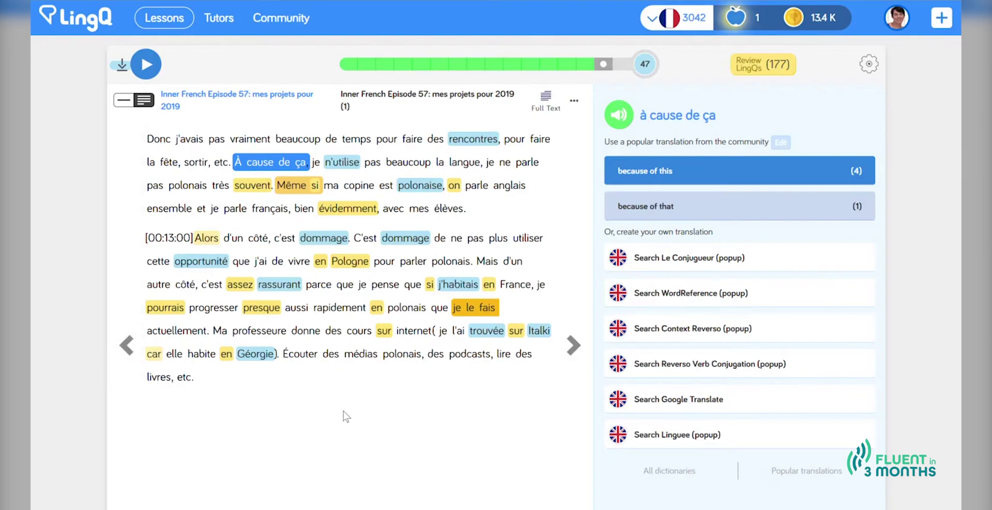
Step: Return to the previous lesson page and look up 'prof' (professor, university instructor)
click(131, 353)
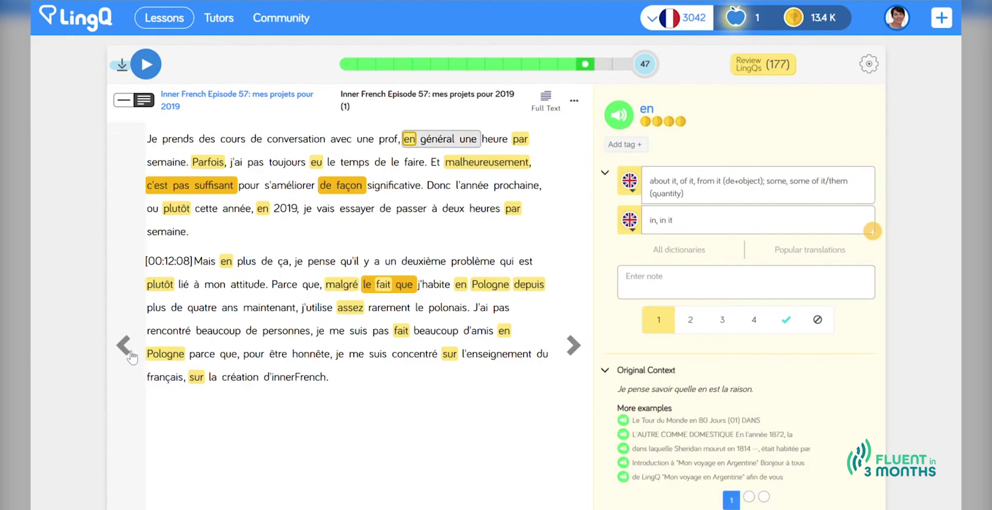
click(395, 144)
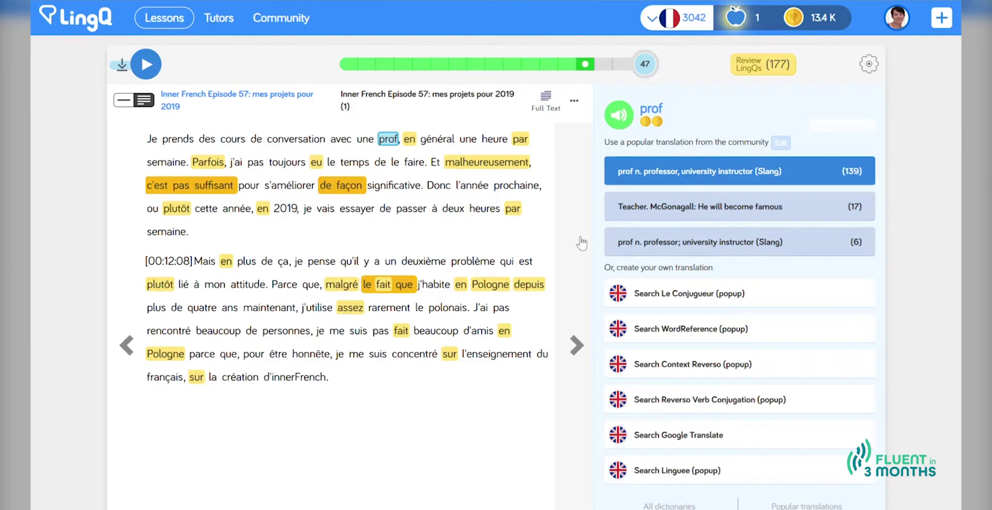
Step: Review the Reader Settings options and close the dialog, bringing up the 'en' review quiz
click(869, 65)
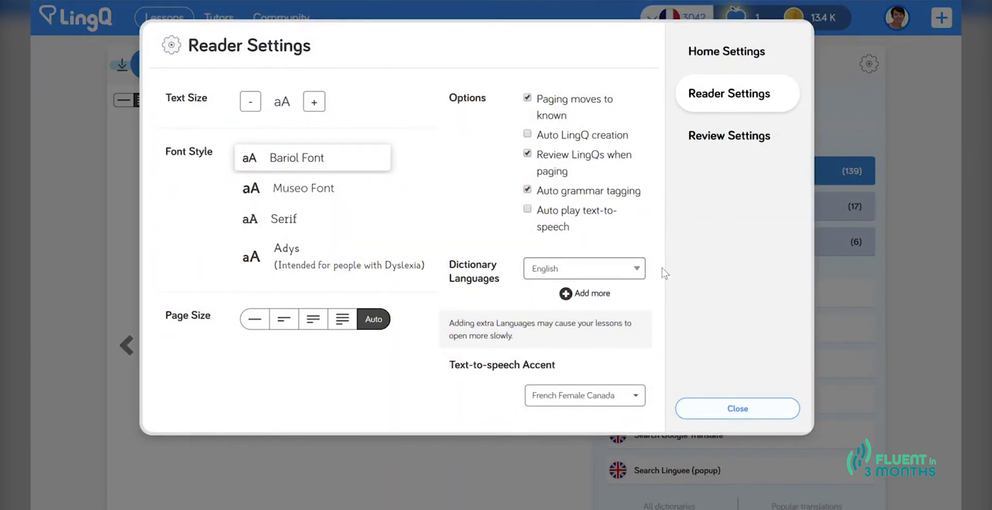
click(718, 411)
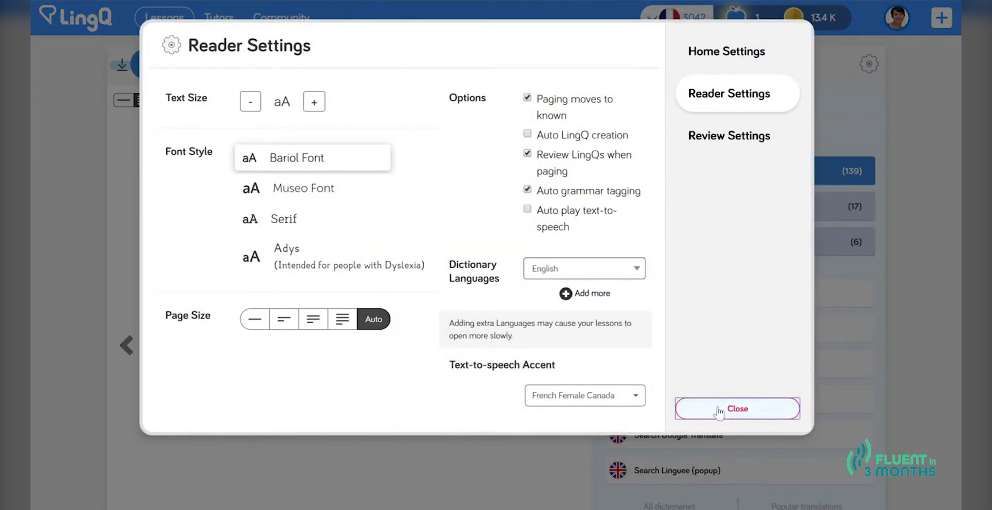
click(757, 411)
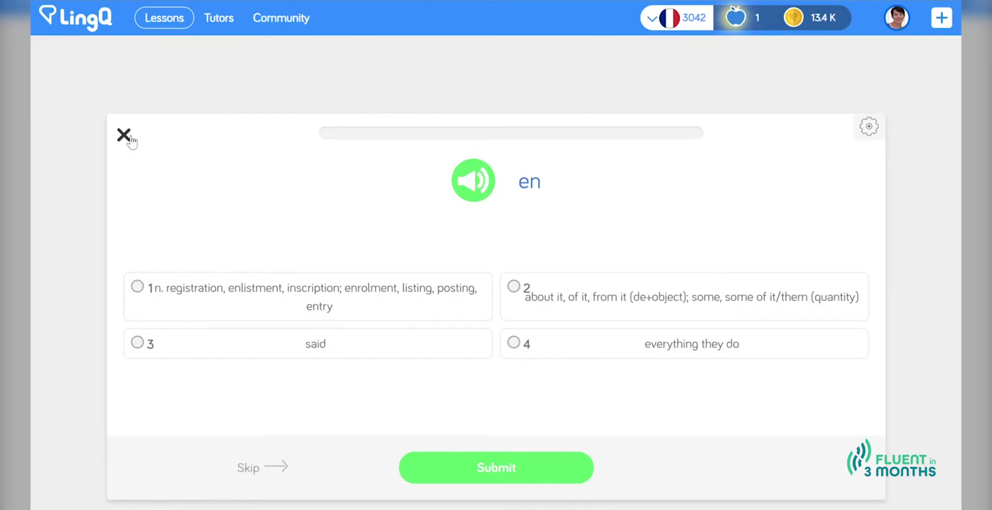
Step: Close the review quiz and turn off 'Review LingQs when paging' in the reader settings
click(124, 135)
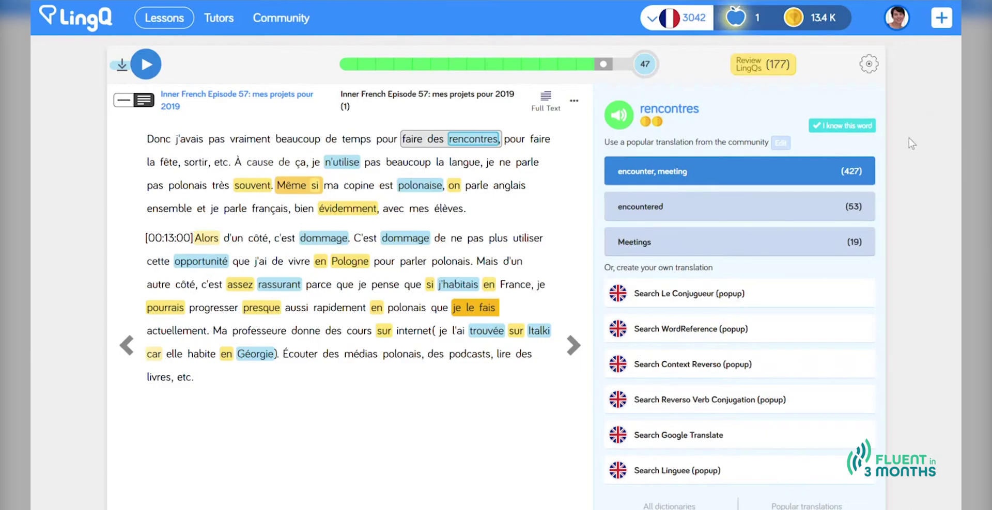
click(870, 66)
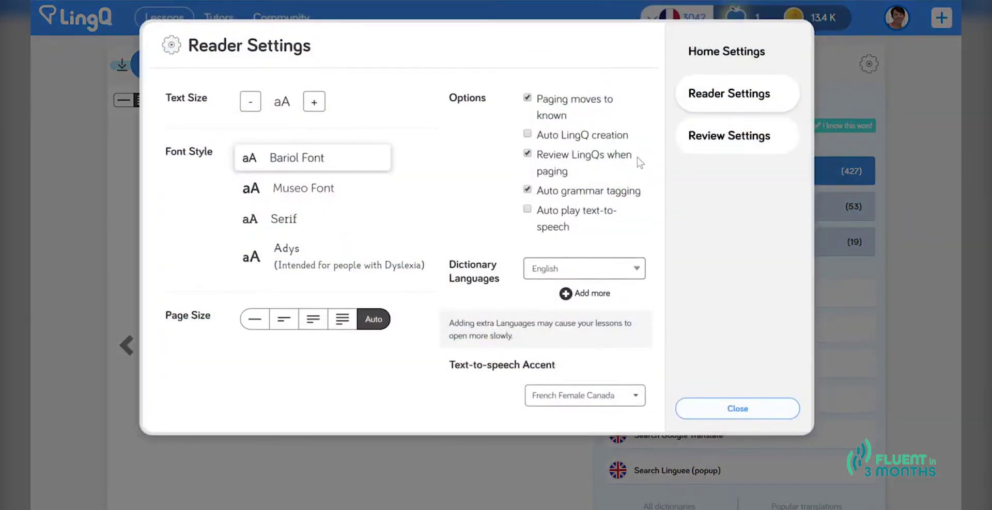
click(527, 154)
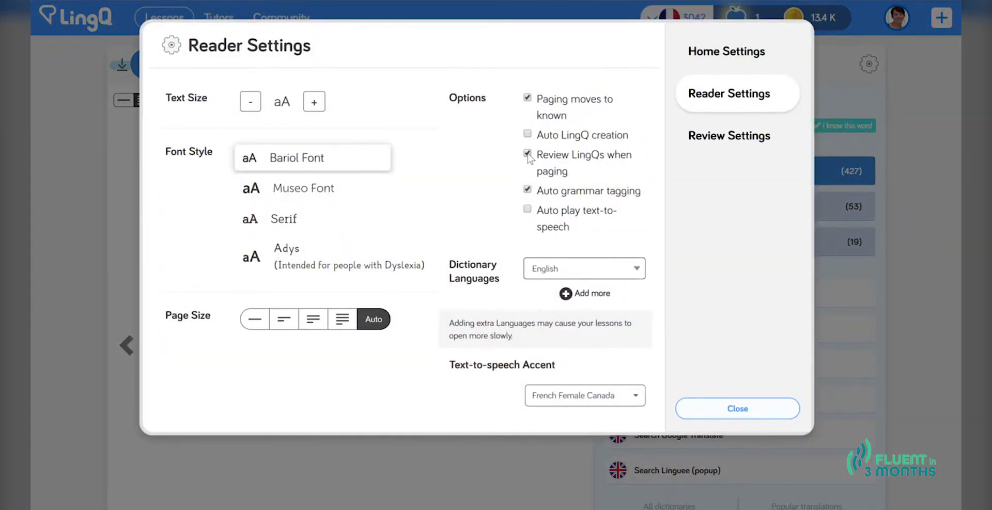
click(721, 411)
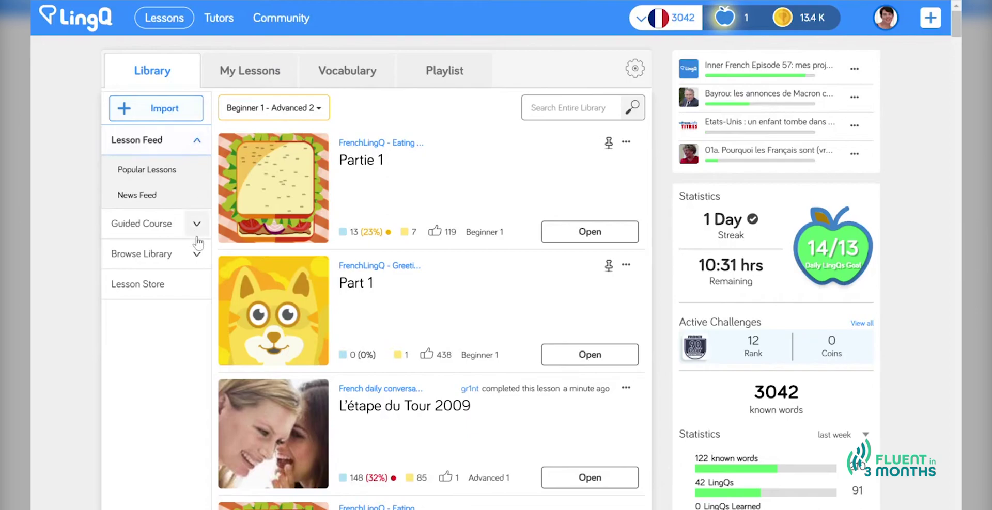
Step: Expand Browse Library, then reopen 'Inner French Episode 57: mes projets pour 2019' from recent lessons
click(197, 256)
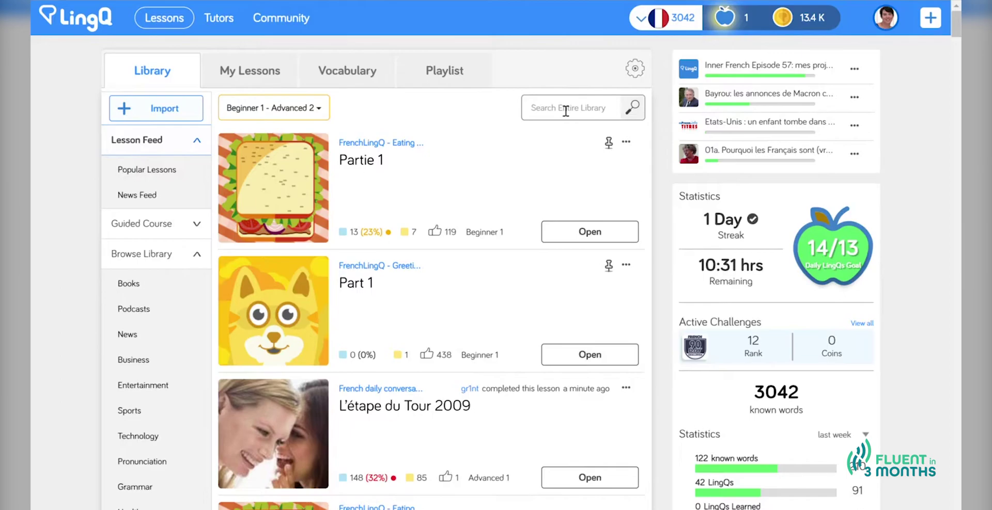
click(756, 75)
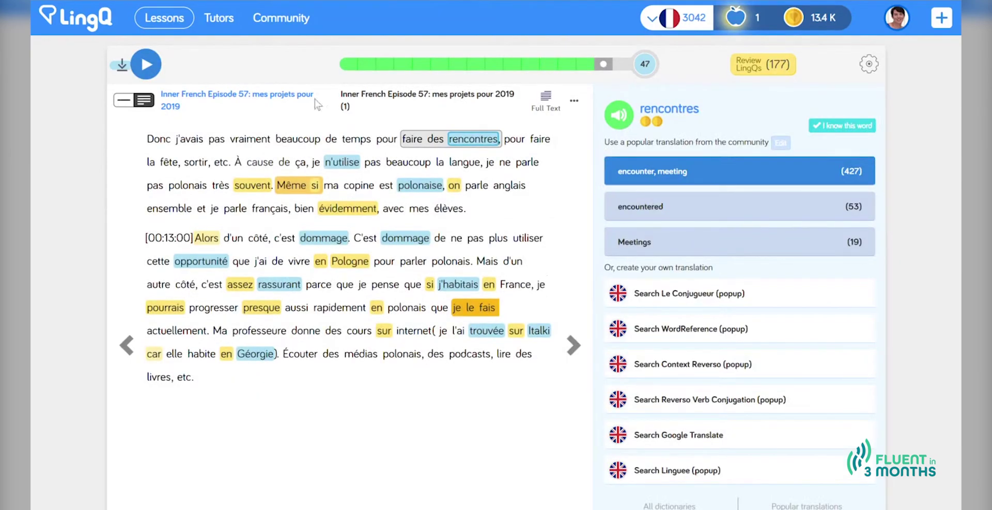
Step: Add Inner French Episode 57 to the playlist from its '...' menu, then return to the Library
click(584, 105)
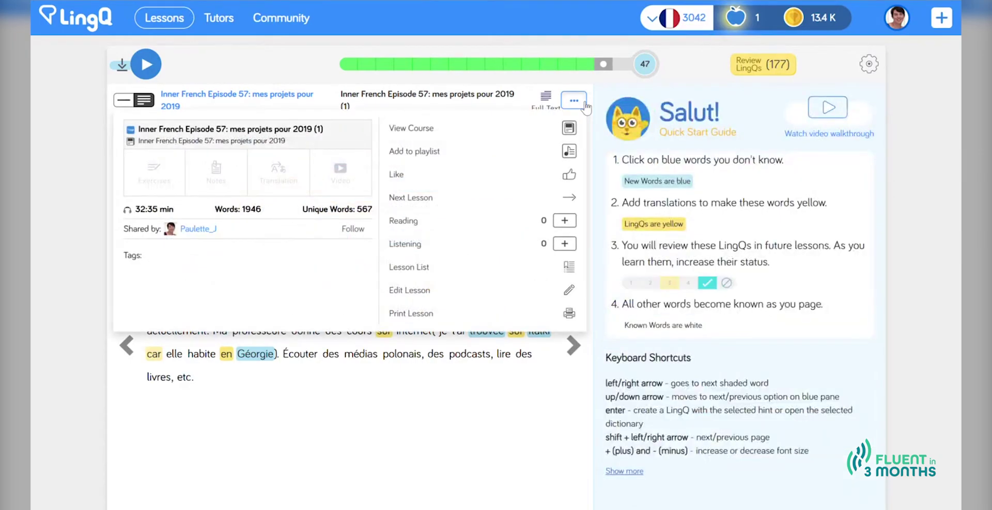
click(582, 104)
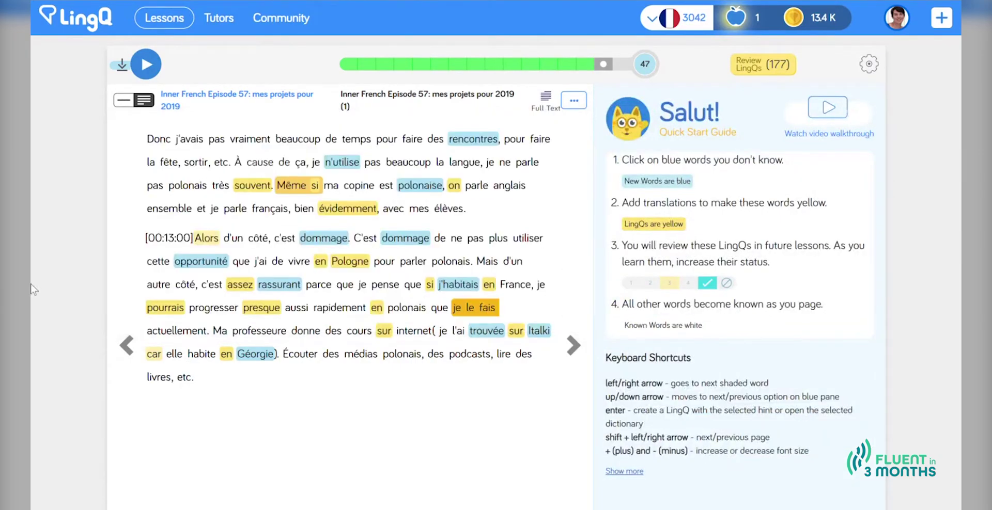
click(582, 106)
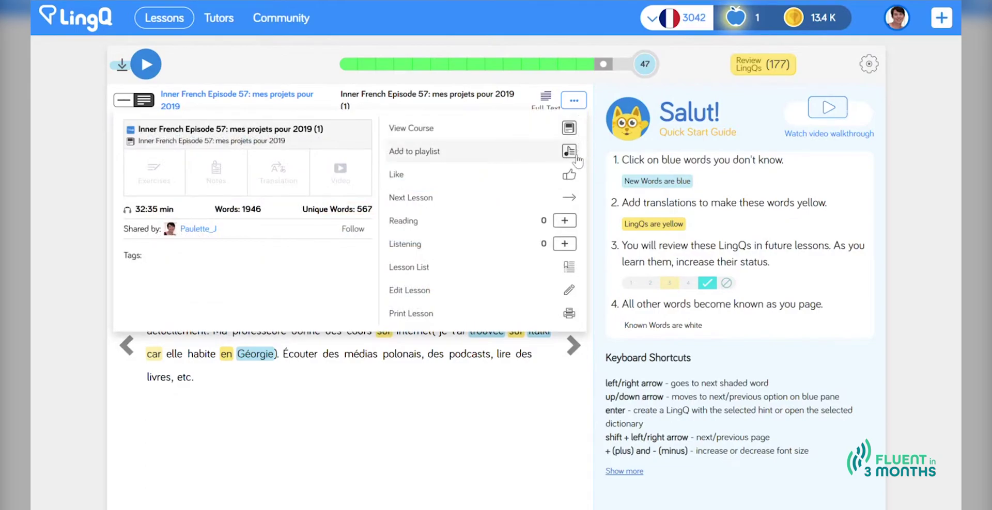
click(655, 89)
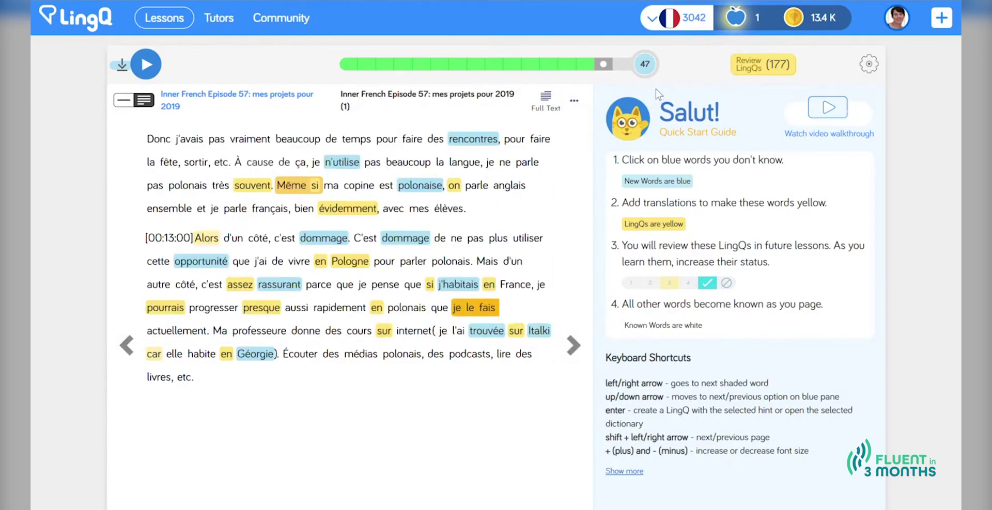
click(80, 18)
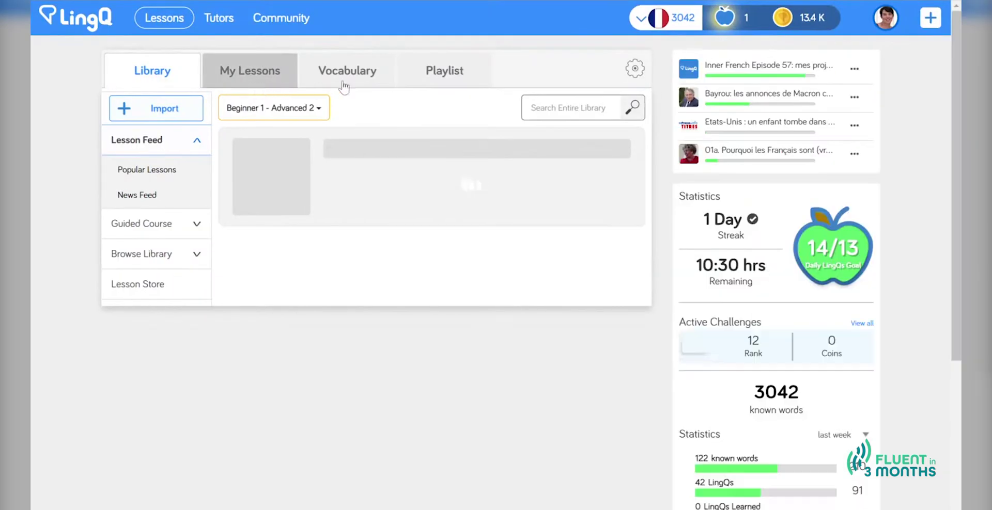
Step: Check that Episode 57 appears at the bottom of the Playlist, then go back to the Library
click(464, 80)
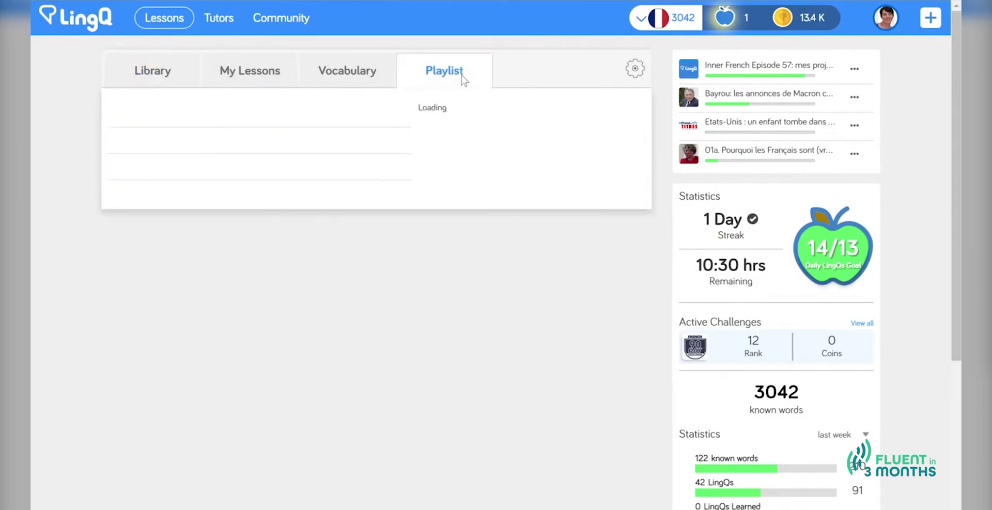
scroll(288, 331, down, 10)
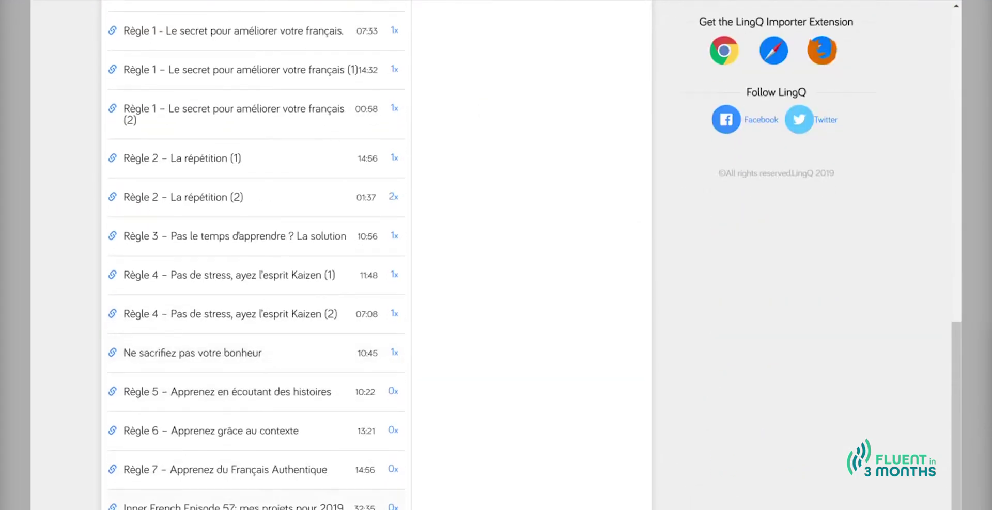
scroll(129, 44, up, 15)
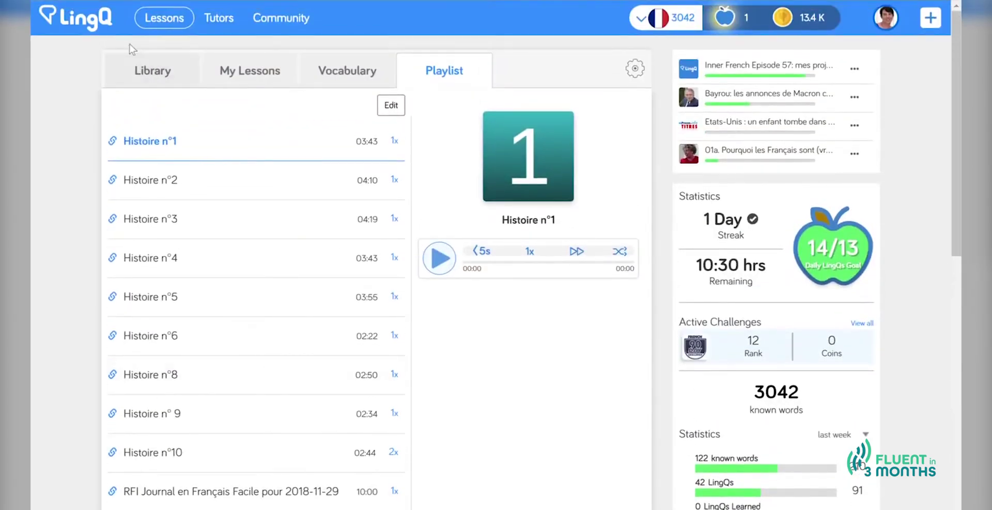
click(107, 25)
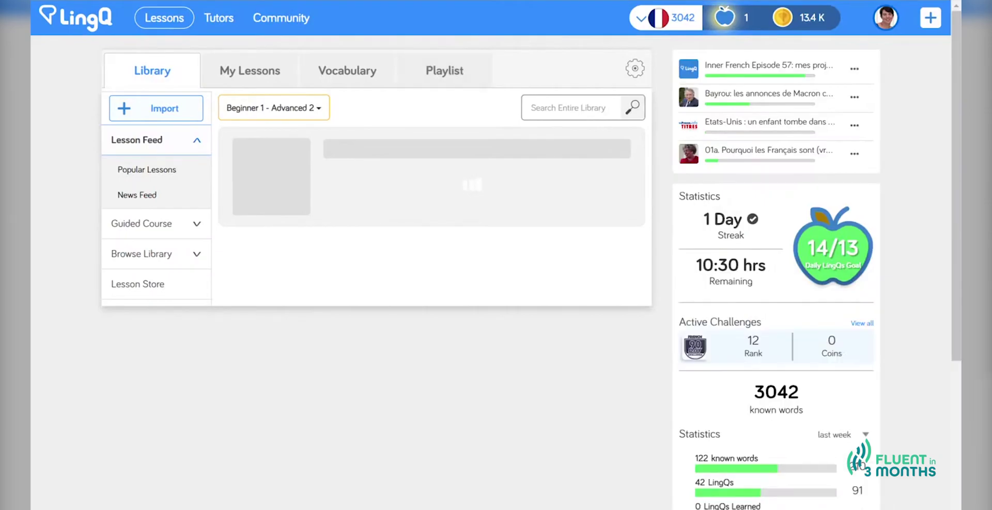